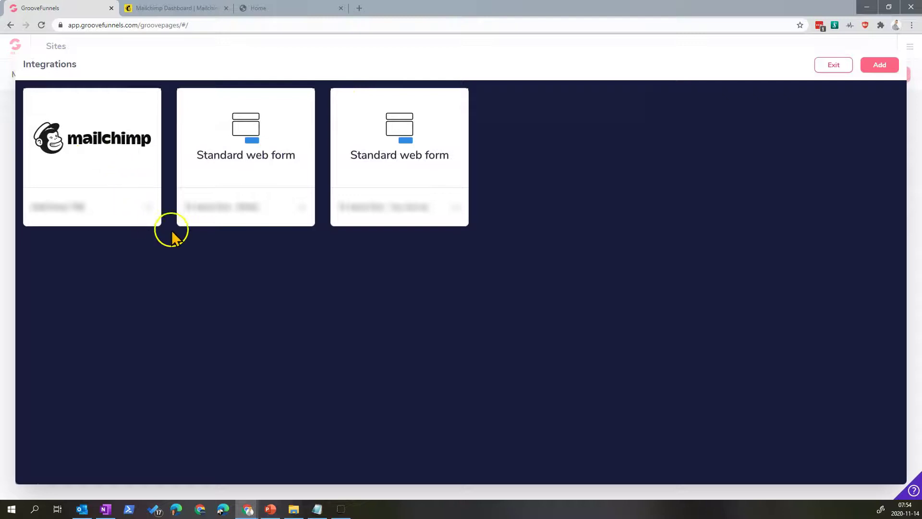
- Start a new Mailchimp integration and describe it as "MailChimp Demo"
click(886, 69)
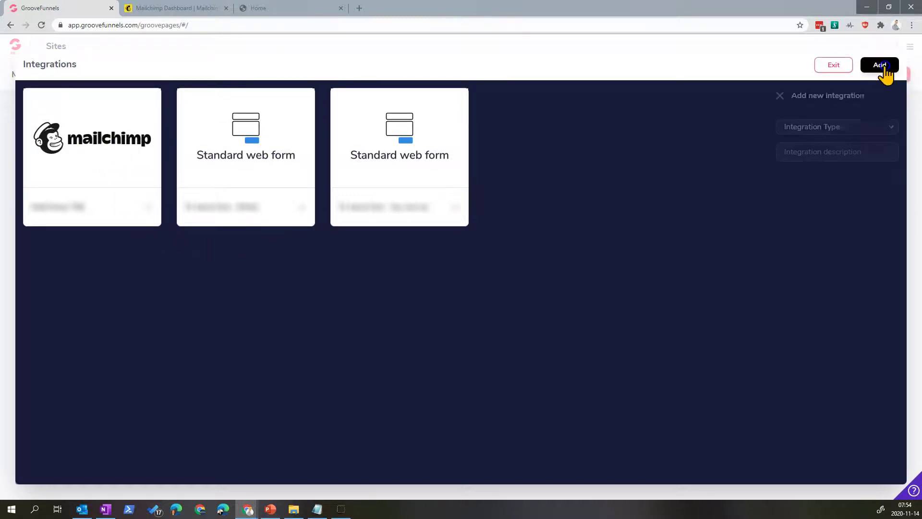
click(840, 128)
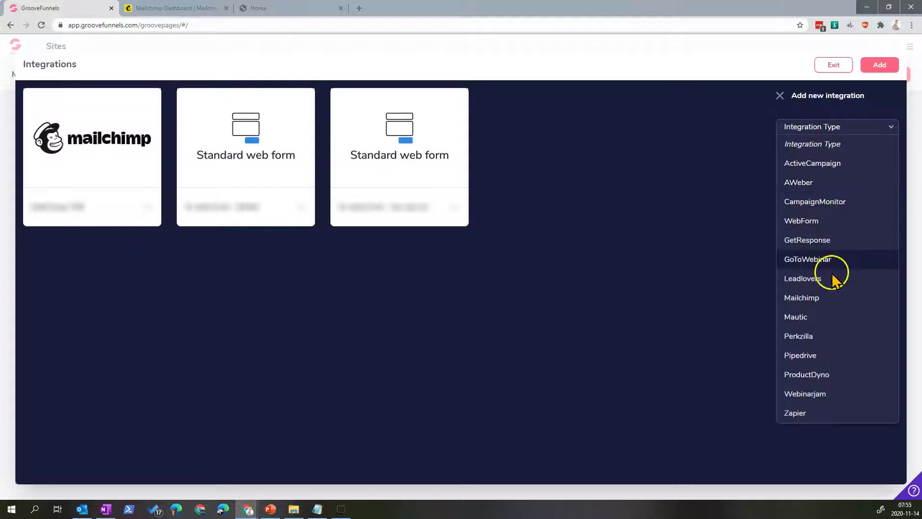
click(837, 303)
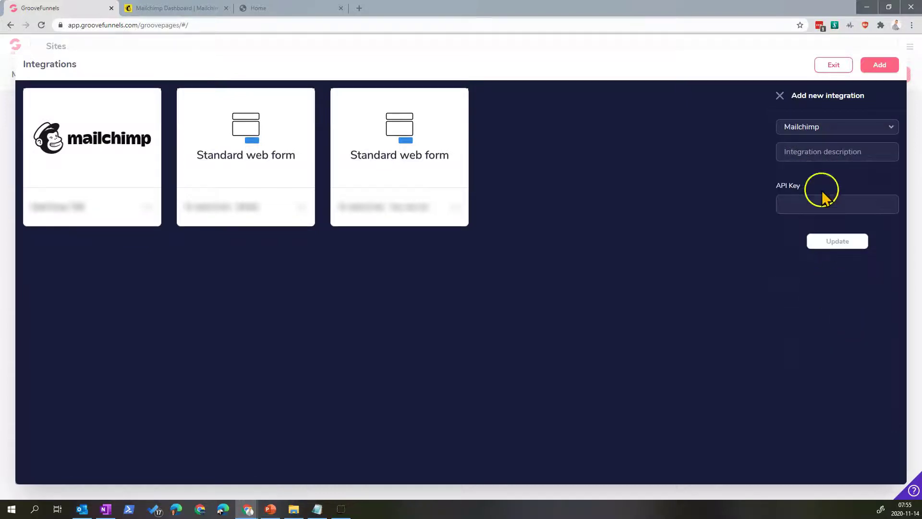
click(820, 152)
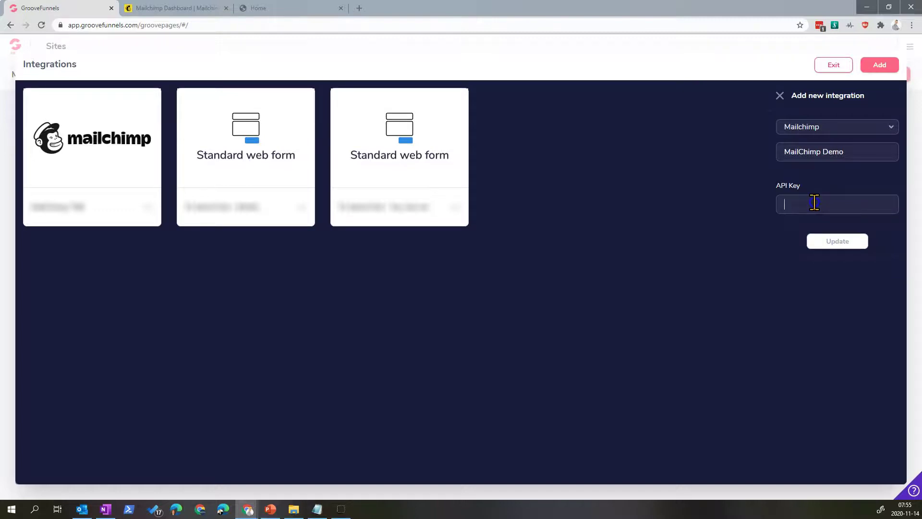
- Switch to Mailchimp and open the account's API keys page
click(169, 8)
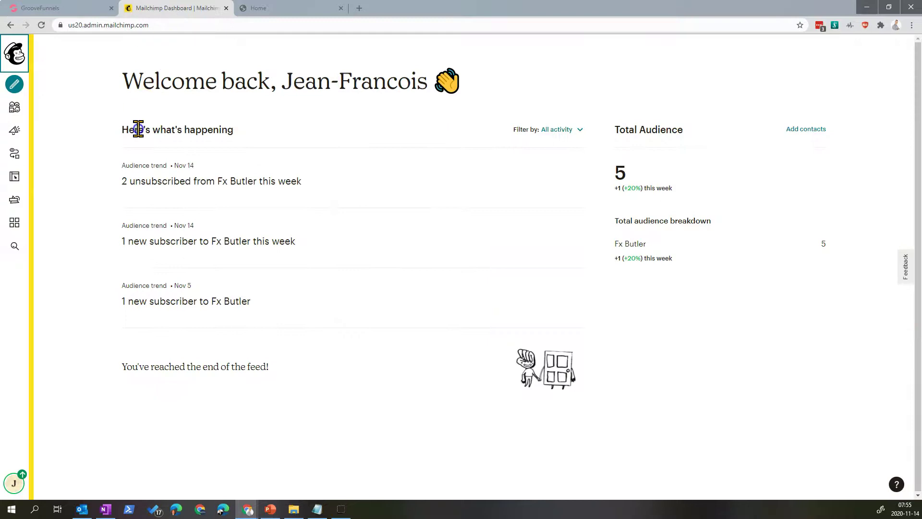
click(11, 485)
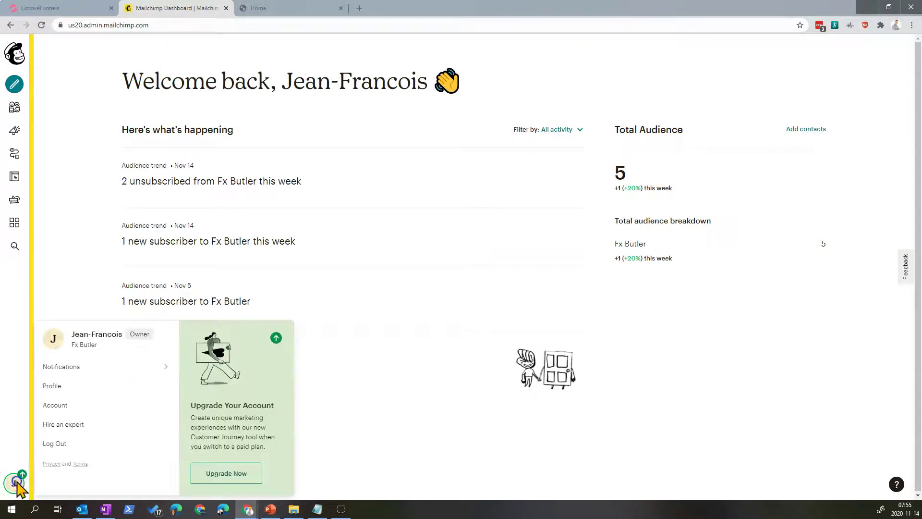
click(64, 406)
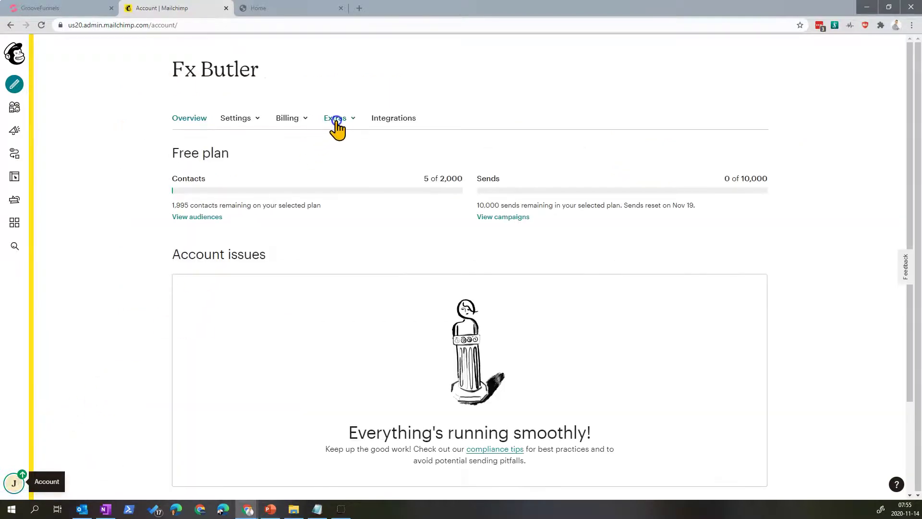
click(339, 119)
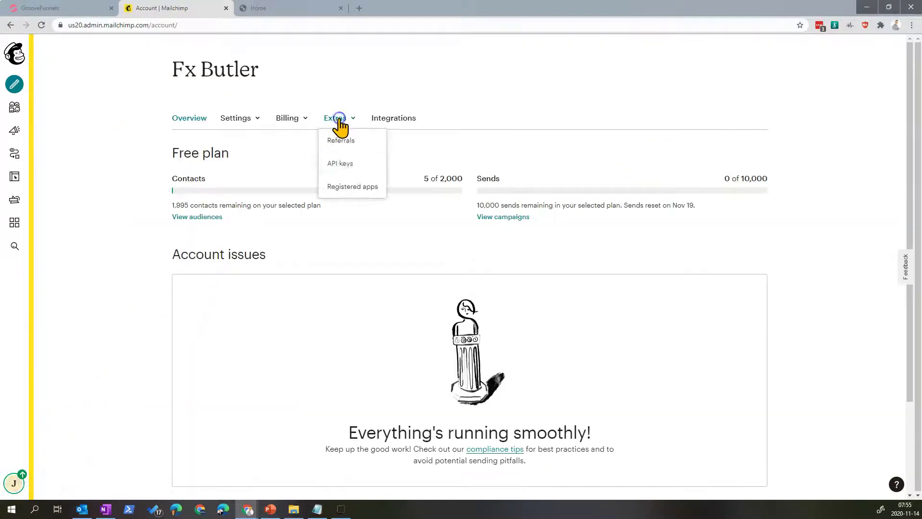
click(363, 175)
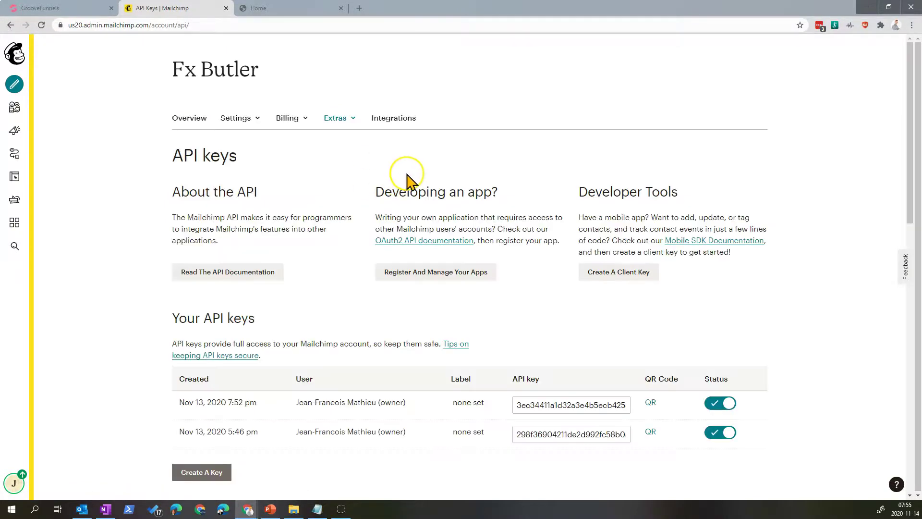
- Create a new API key for the Mailchimp account
scroll(407, 175, down, 10)
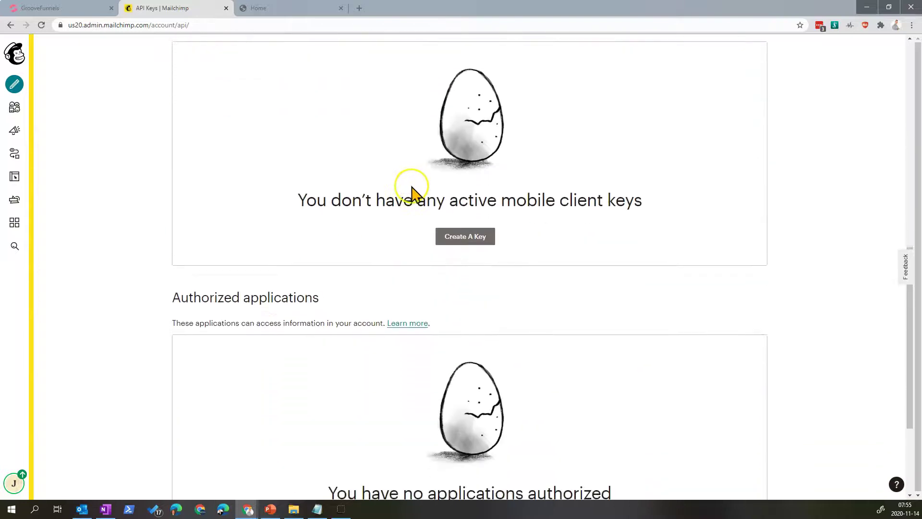
scroll(413, 190, up, 7)
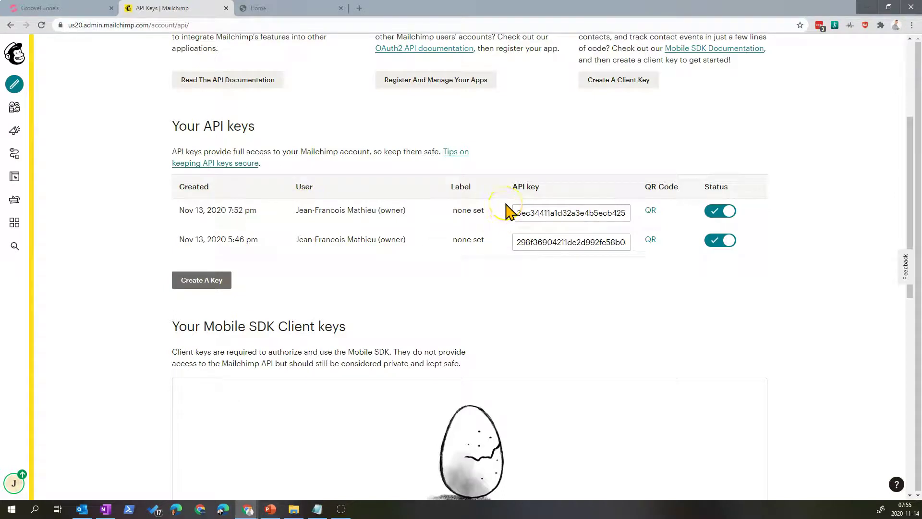
scroll(474, 350, down, 3)
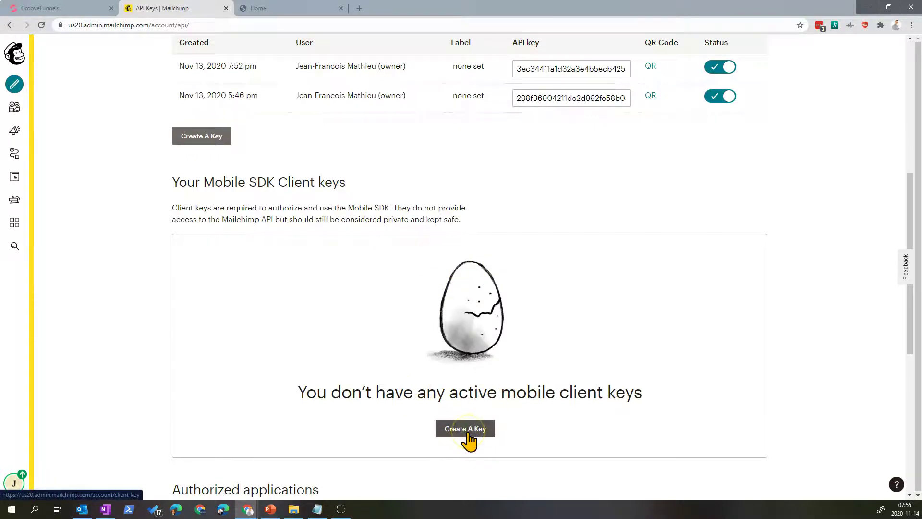
scroll(468, 439, up, 5)
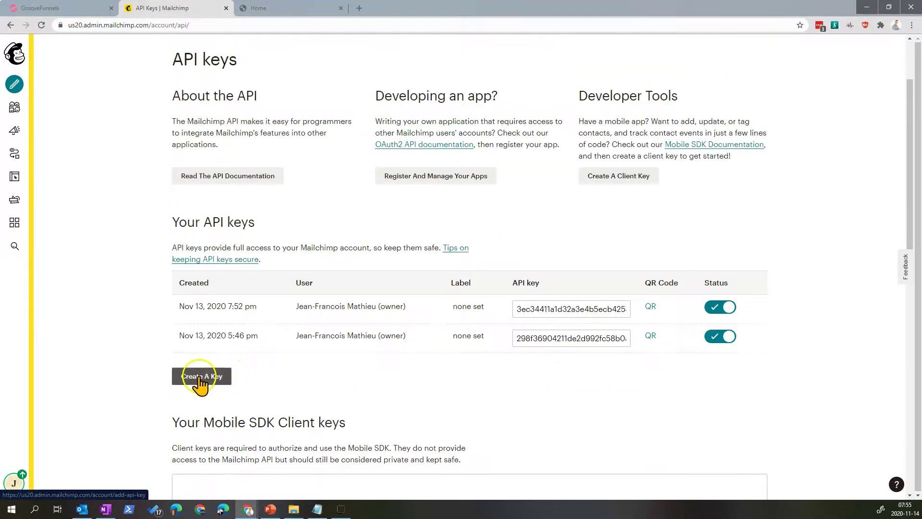
click(200, 377)
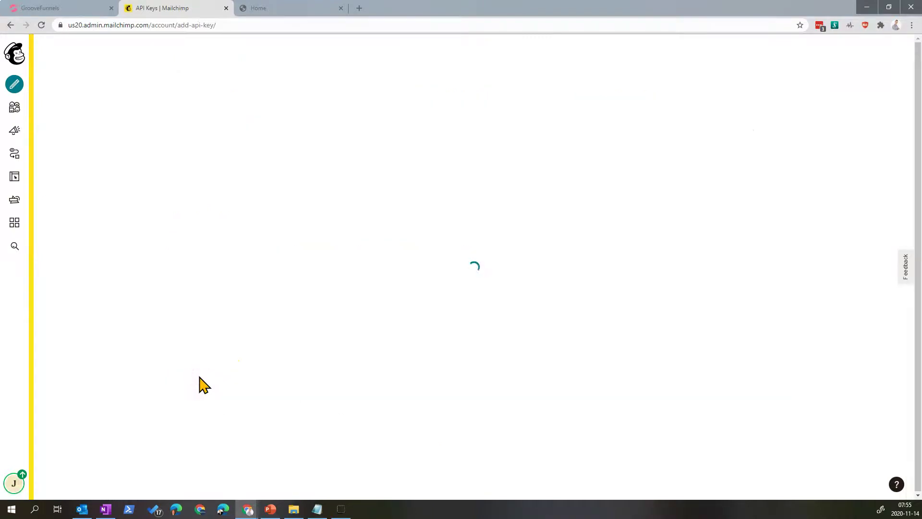
scroll(307, 365, down, 2)
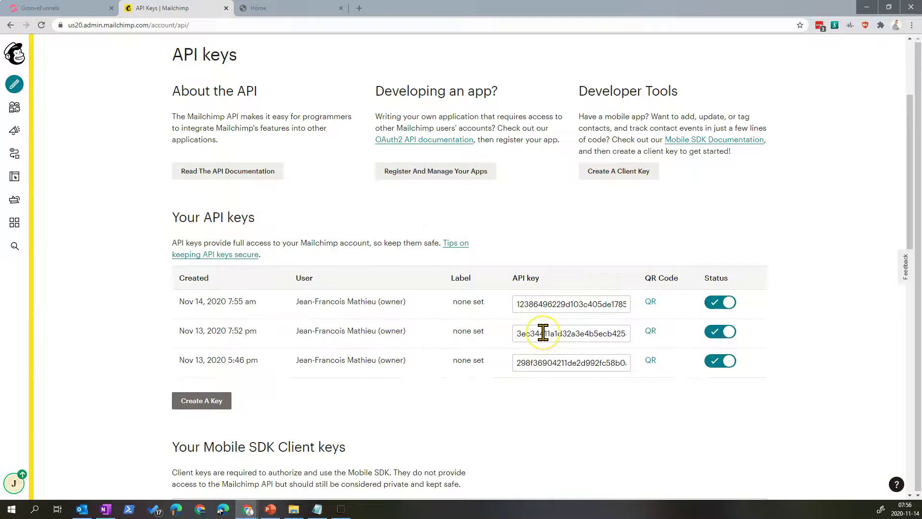
- Disable the API key created on Nov 13, 2020 at 5:46 pm
click(723, 362)
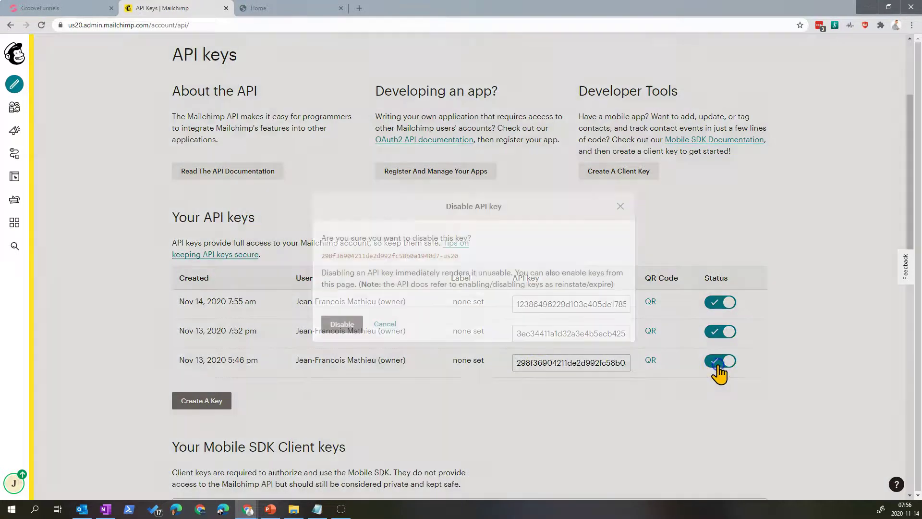
click(343, 327)
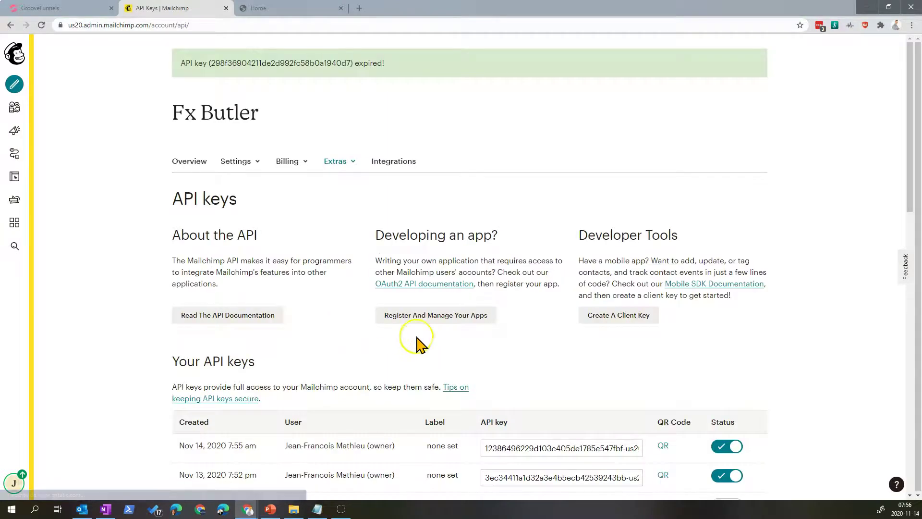
scroll(578, 360, down, 3)
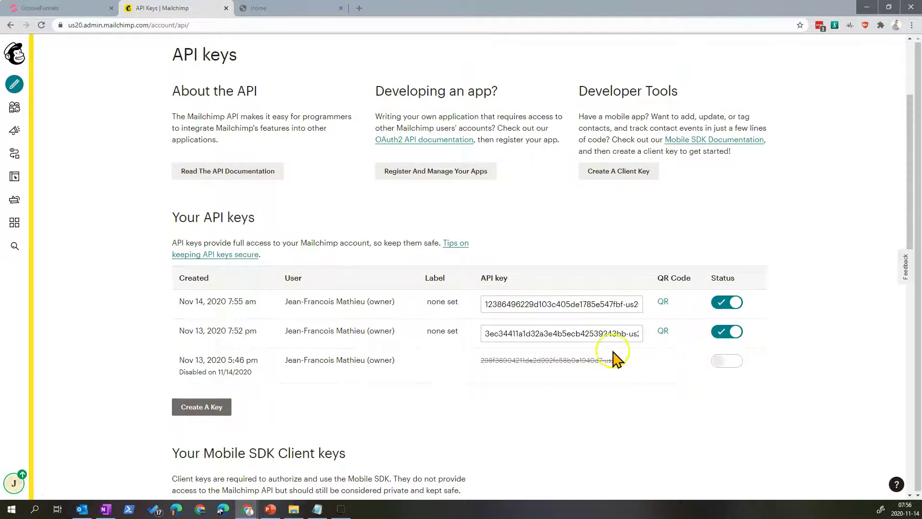
- Copy the newly created API key and disable the key created on Nov 13, 2020 at 7:52 pm
click(572, 304)
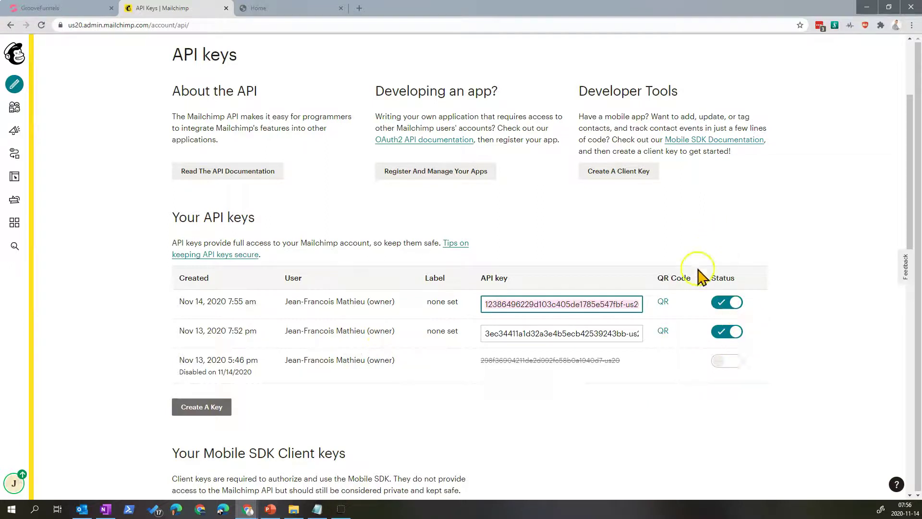
click(730, 336)
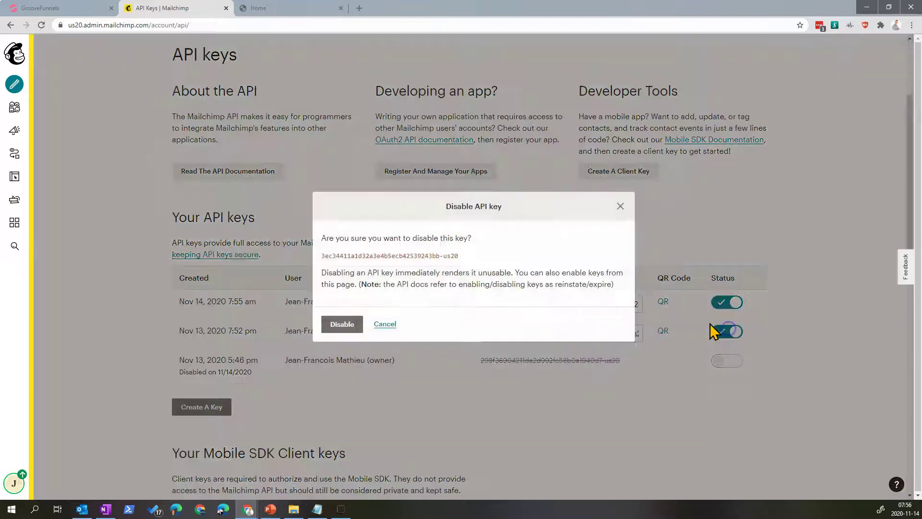
click(337, 324)
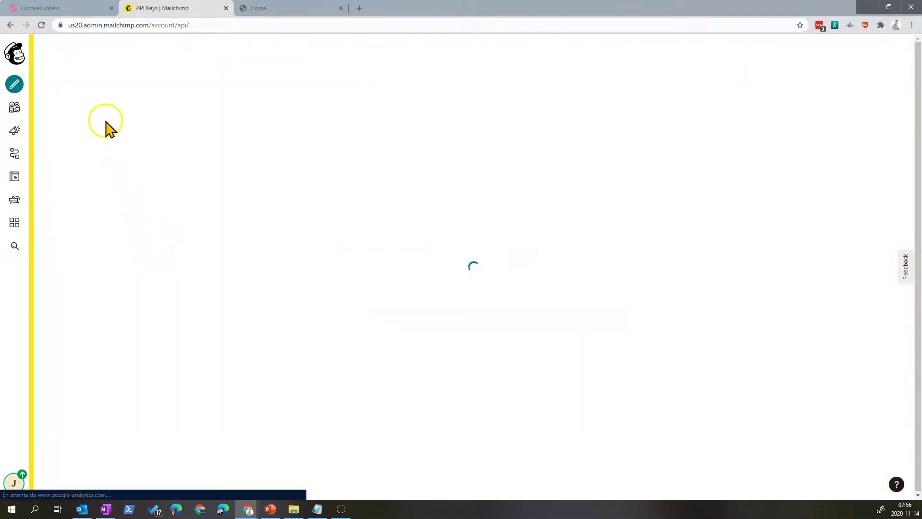
- Switch back to GrooveFunnels, paste the API key into the MailChimp Demo integration, save it and exit the integrations
click(76, 9)
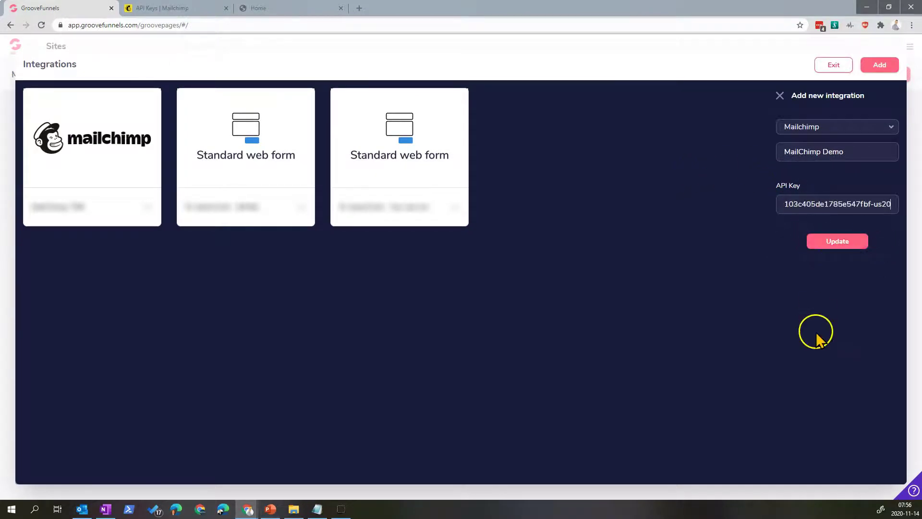
click(844, 241)
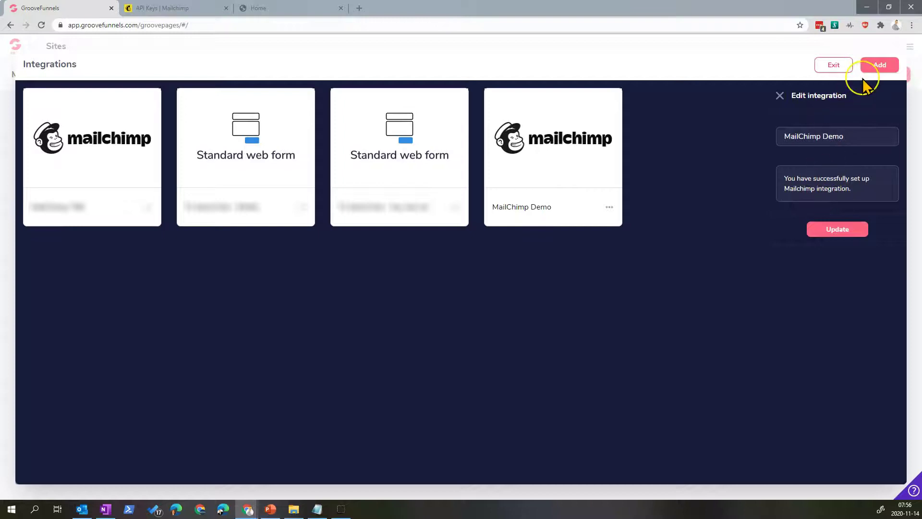
click(833, 68)
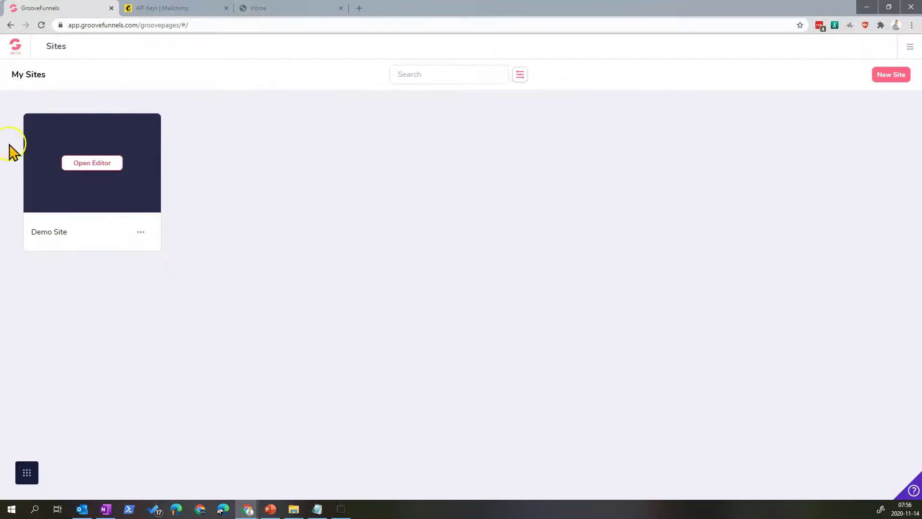
- Open Demo Site in the editor and link the "Learn more!" button on the Home page to the Contact Info popup
click(97, 164)
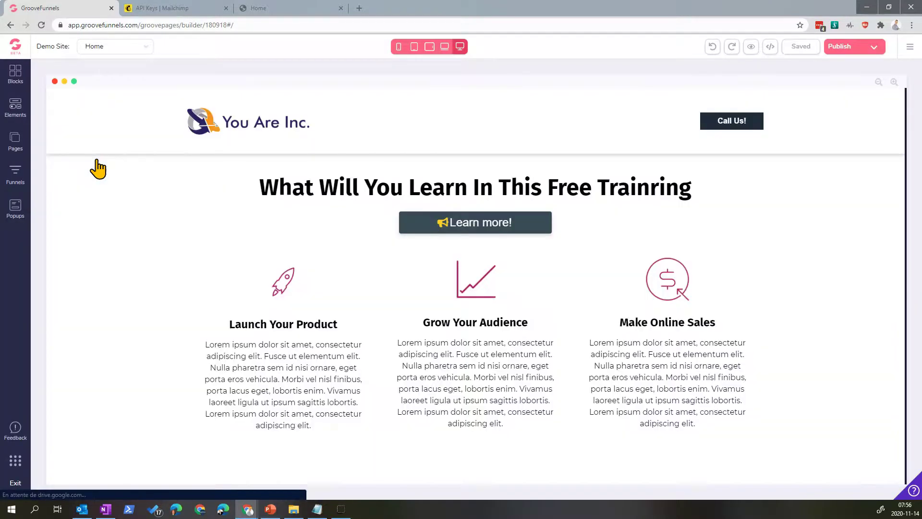
click(489, 224)
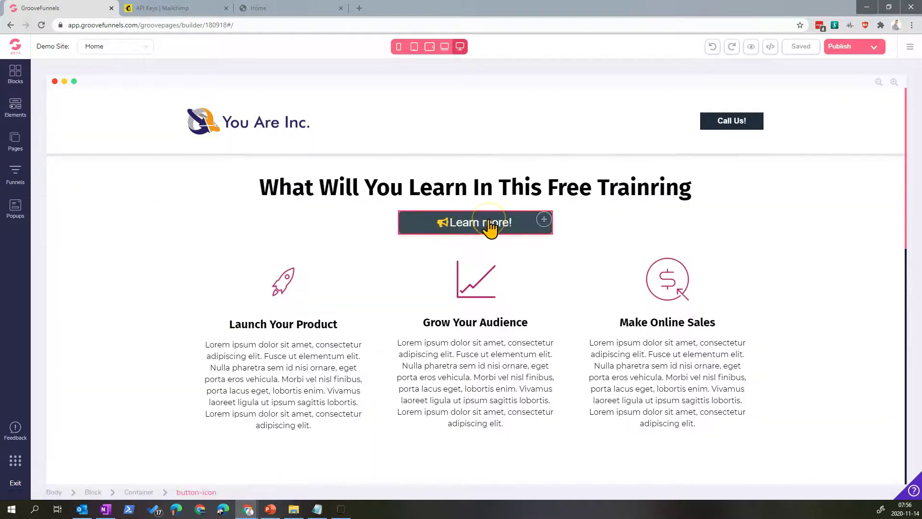
click(492, 227)
click(842, 103)
scroll(835, 255, down, 5)
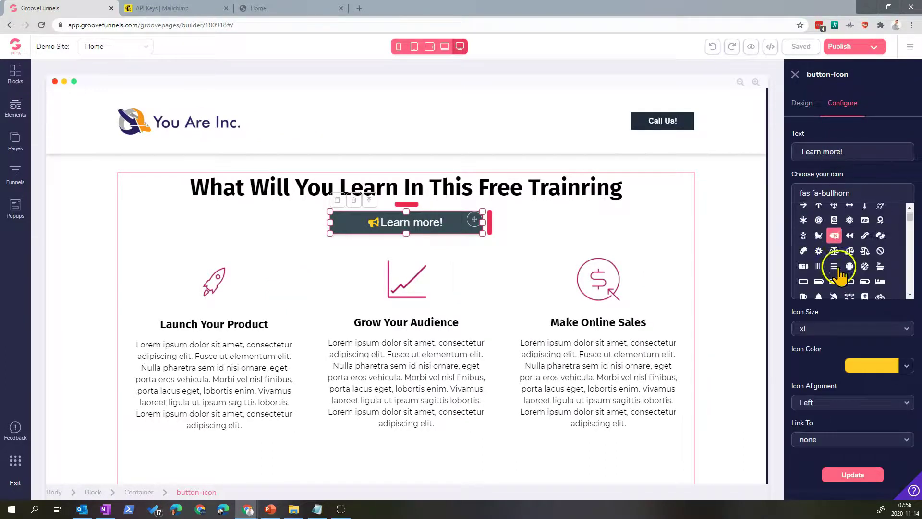
click(841, 439)
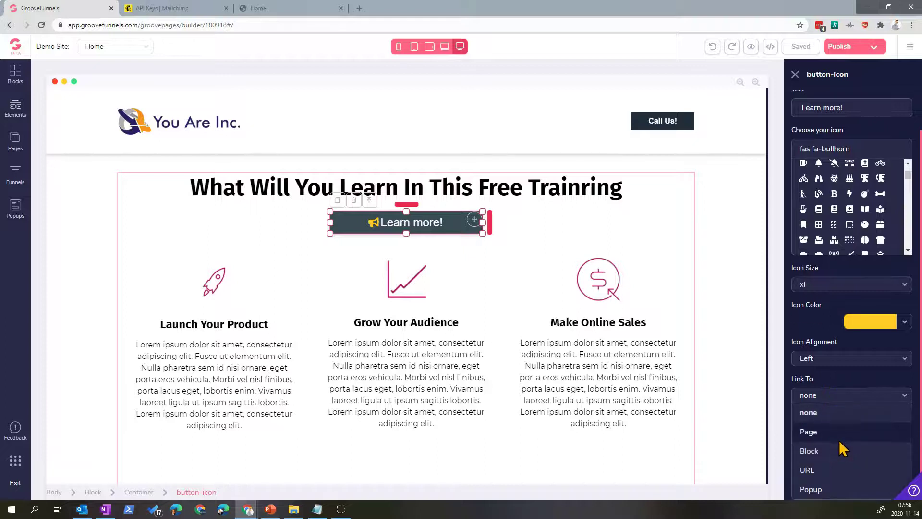
click(833, 487)
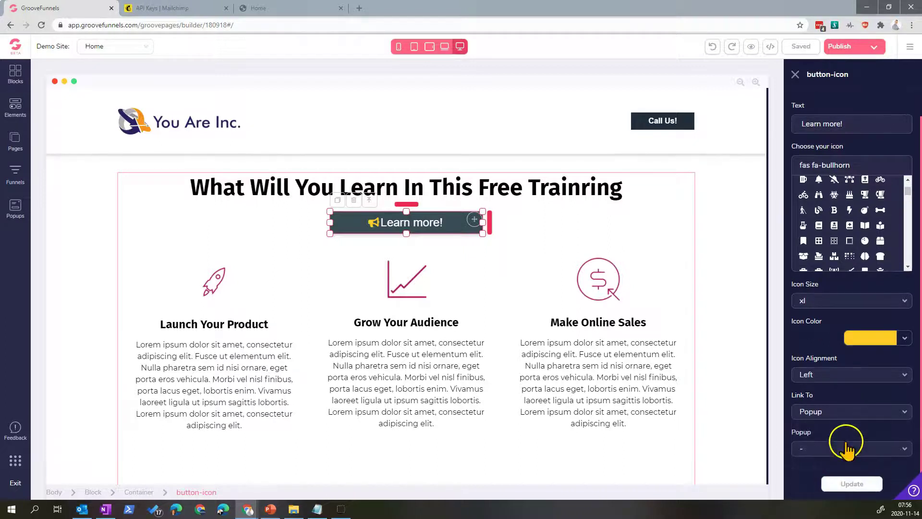
click(844, 451)
click(843, 470)
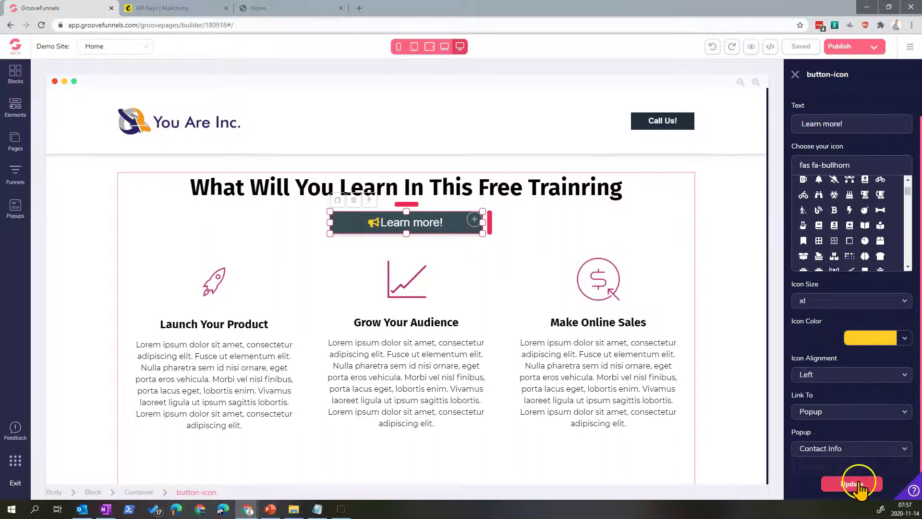
click(852, 483)
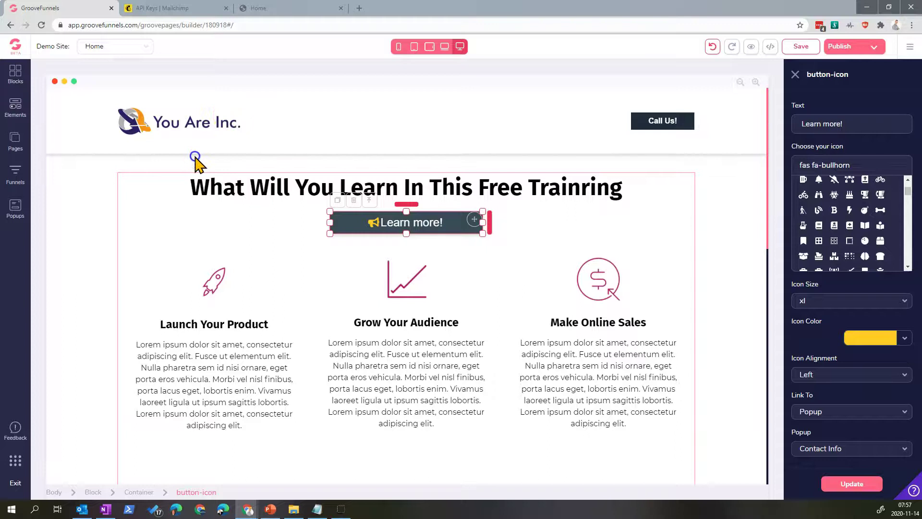
- Open the Contact Info popup for editing, keeping it a Standard popup that appears on the Home page
click(15, 209)
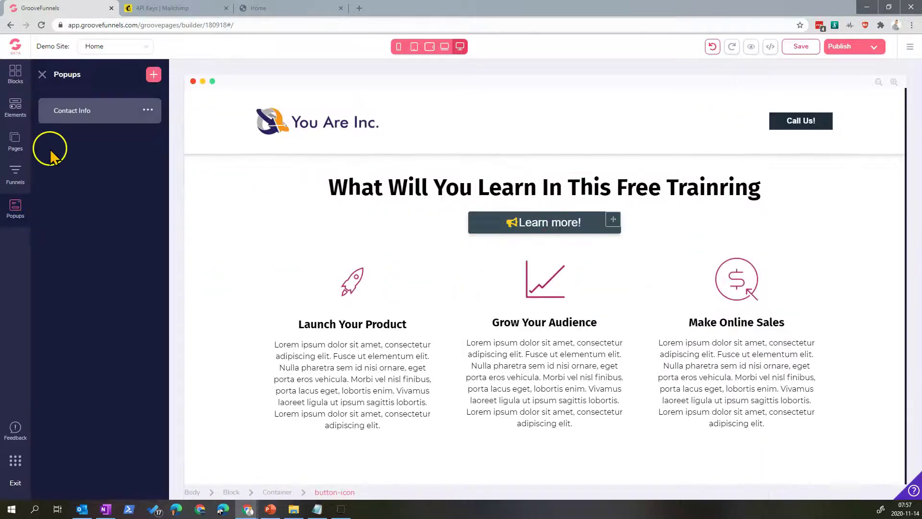
click(77, 110)
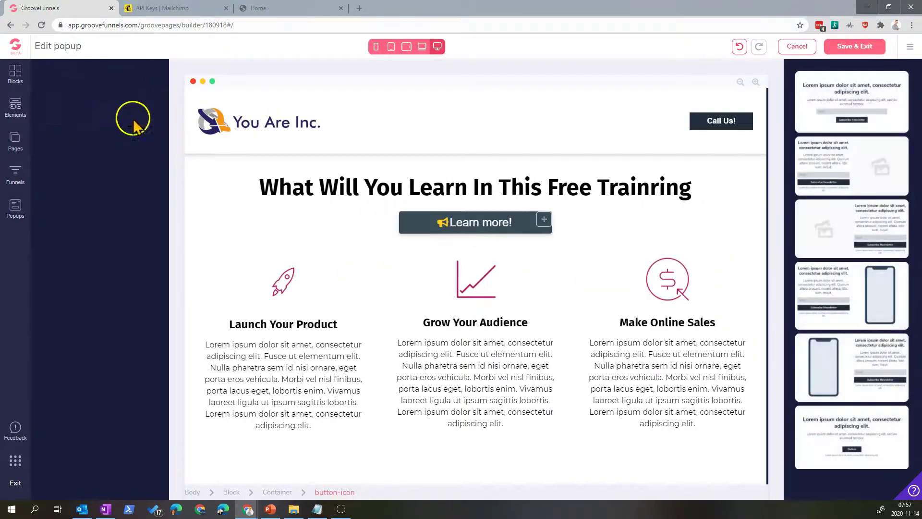
click(90, 123)
click(97, 172)
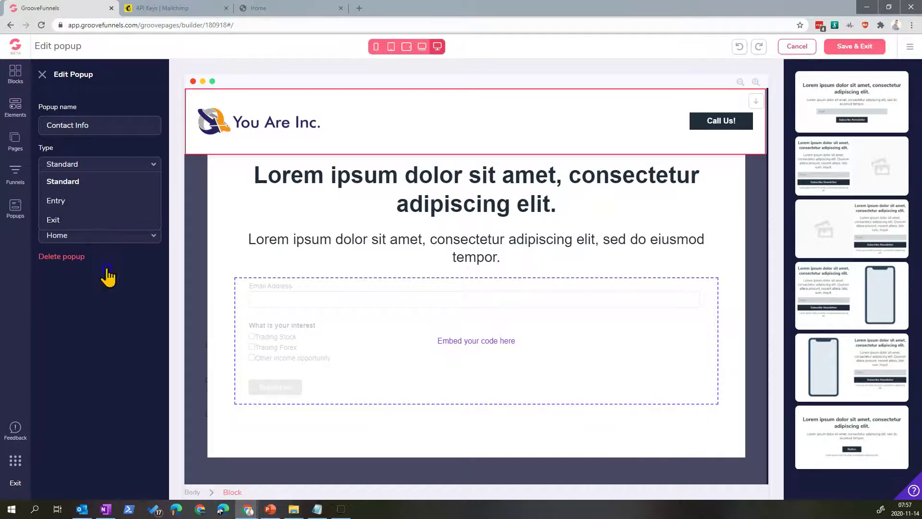
click(102, 235)
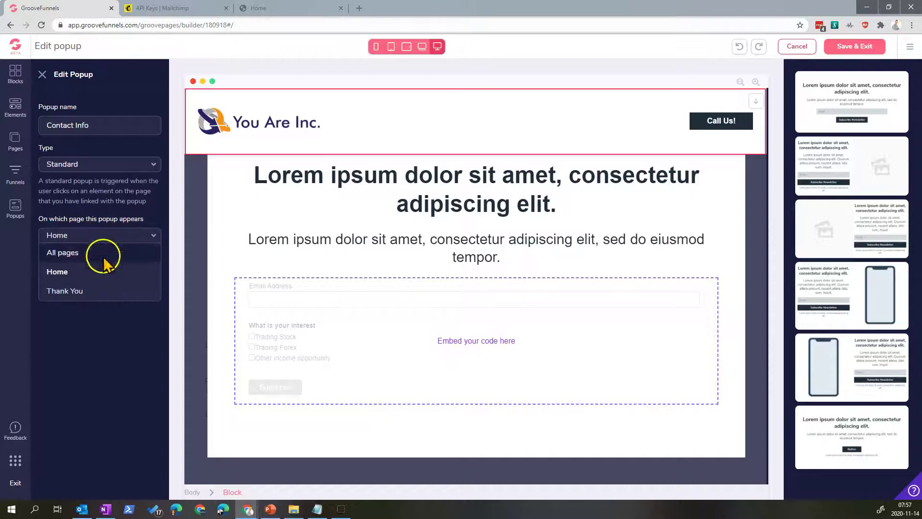
click(99, 236)
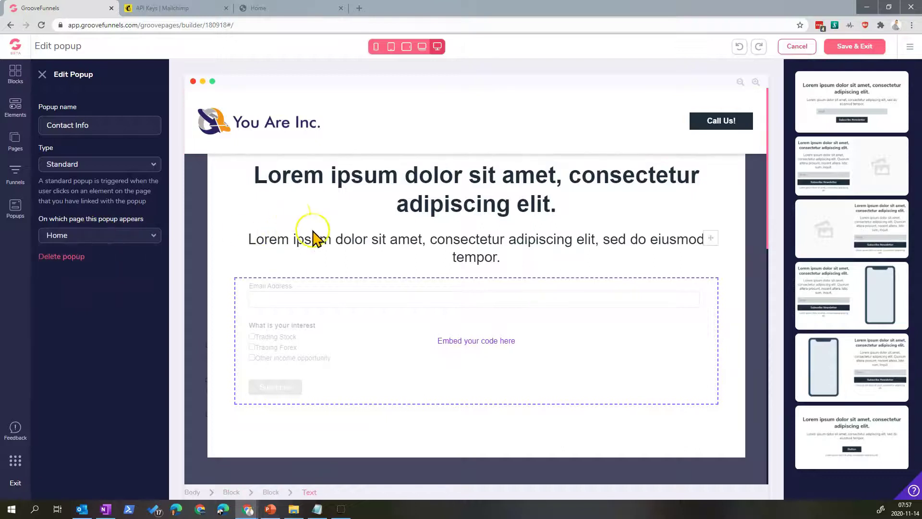
- Delete the embedded code element from the Contact Info popup and confirm the removal
click(539, 325)
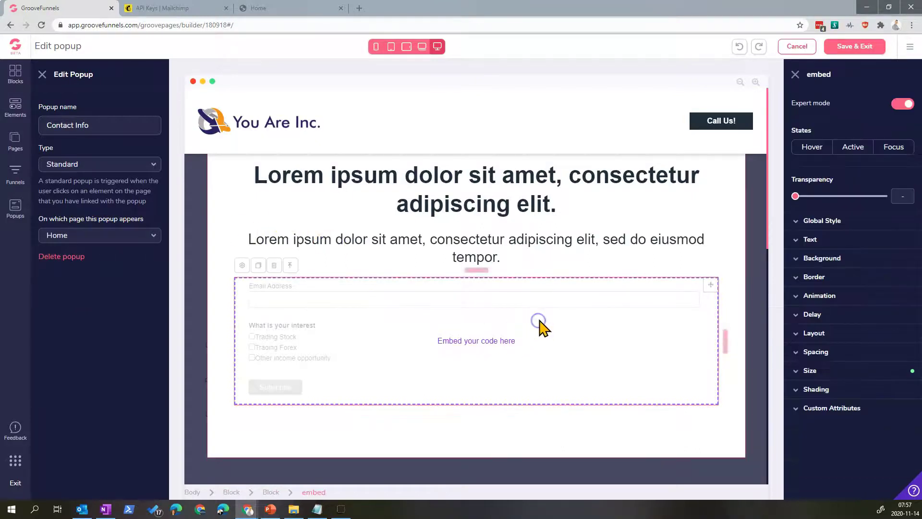
click(275, 265)
click(488, 289)
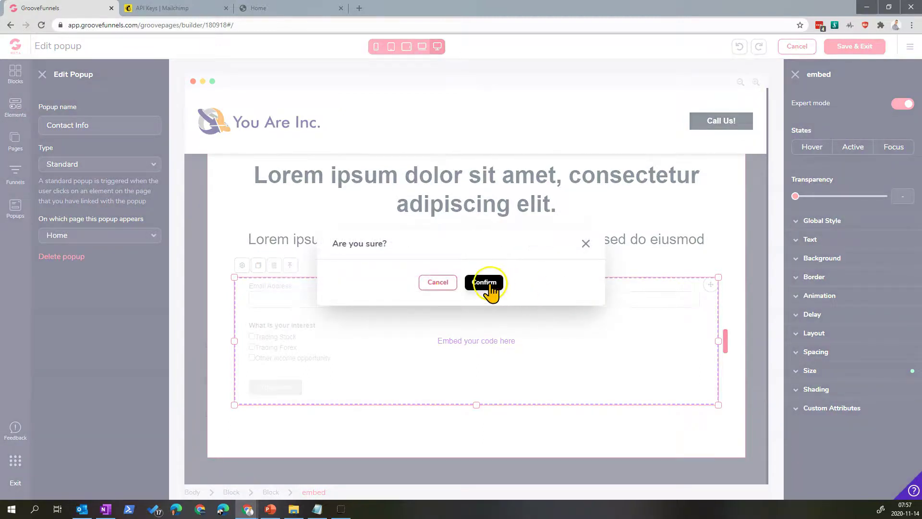
- Add a Mailchimp integration form below the paragraph text in the popup
click(16, 108)
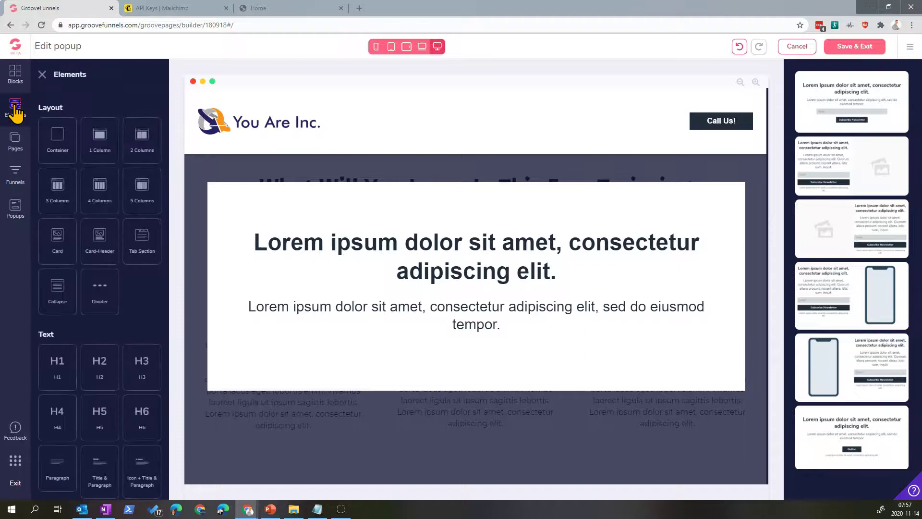
scroll(89, 242, down, 4)
scroll(88, 249, down, 10)
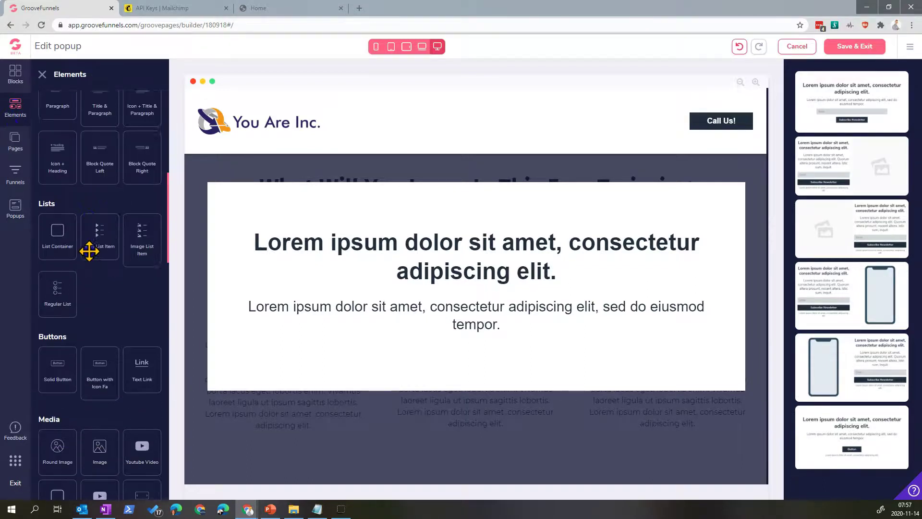
scroll(98, 262, down, 15)
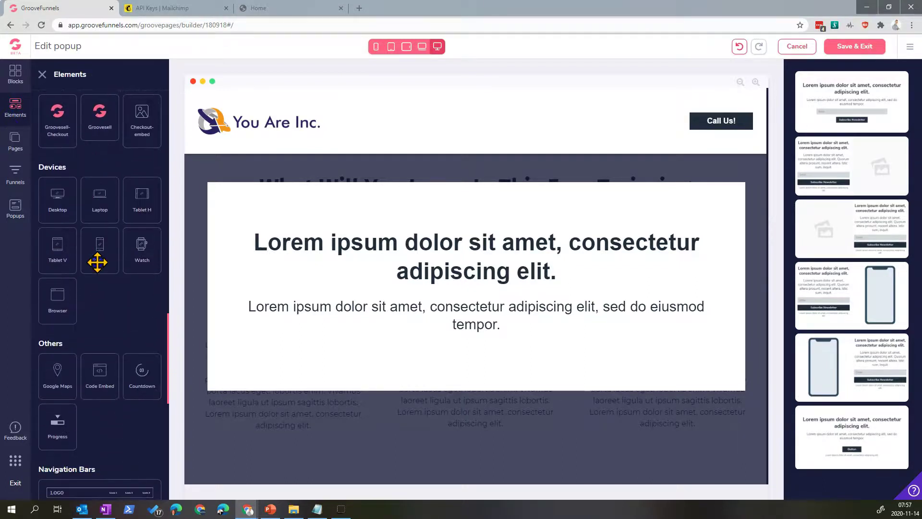
scroll(99, 269, down, 3)
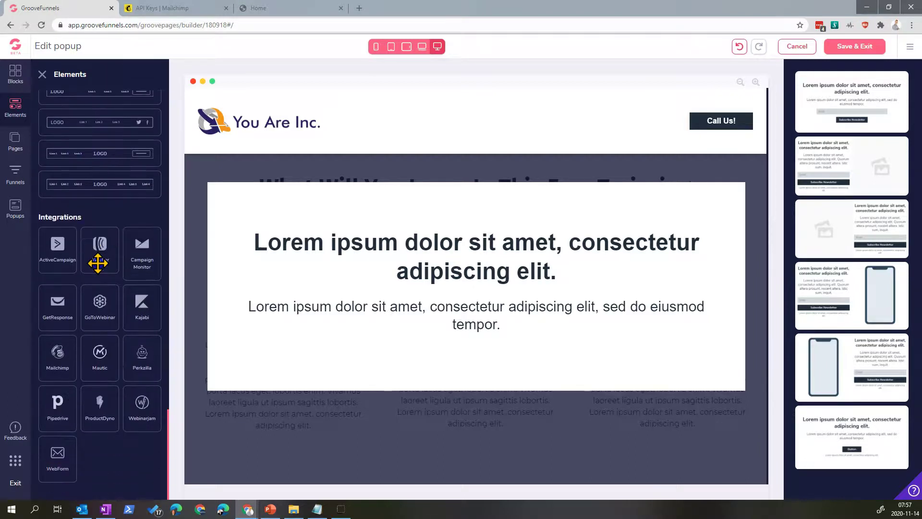
drag(57, 358, 436, 350)
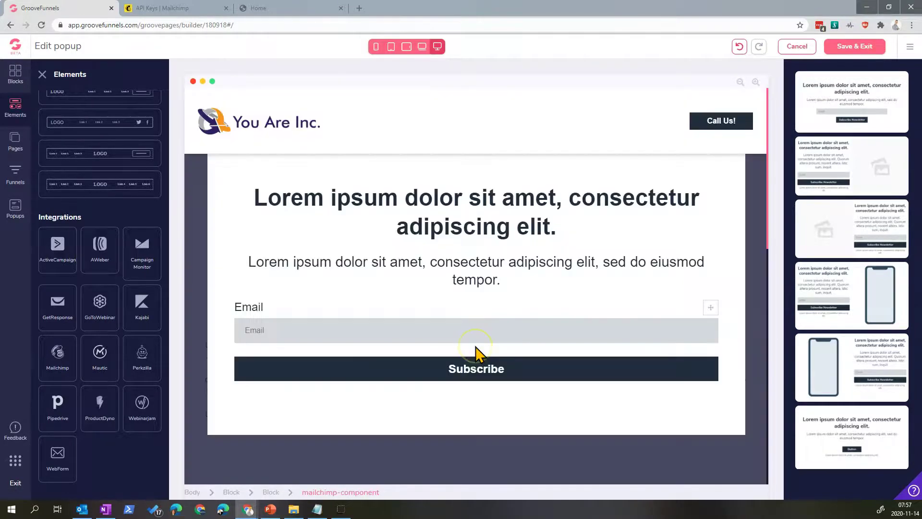
- Select the whole Mailchimp form and connect it to the MailChimp Demo integration and the Fx Butler list
click(475, 353)
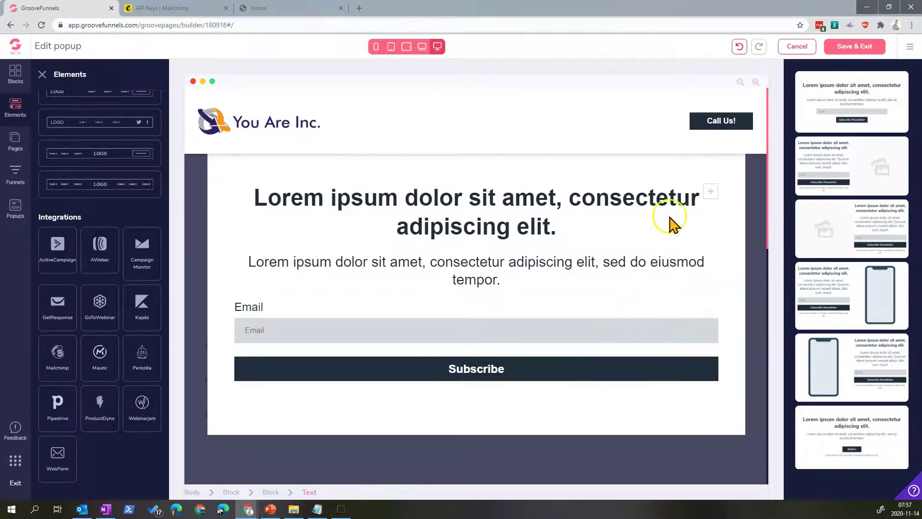
click(441, 327)
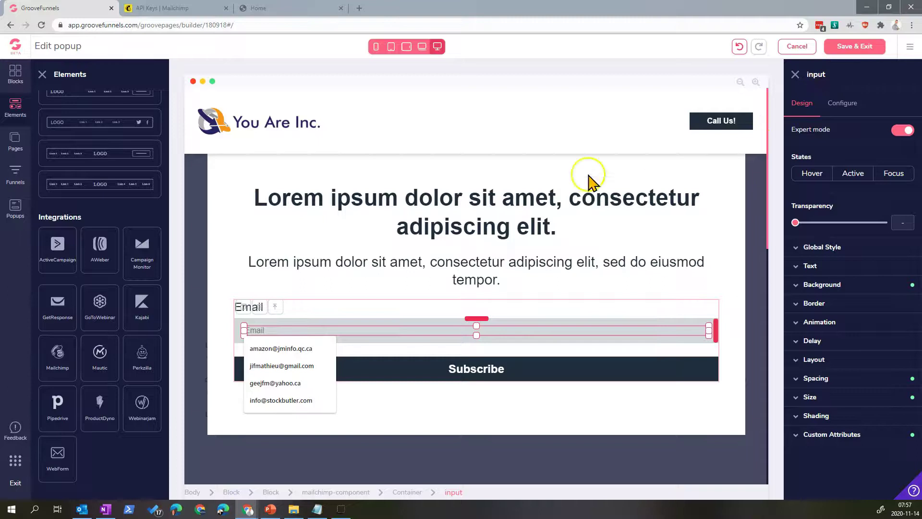
click(283, 313)
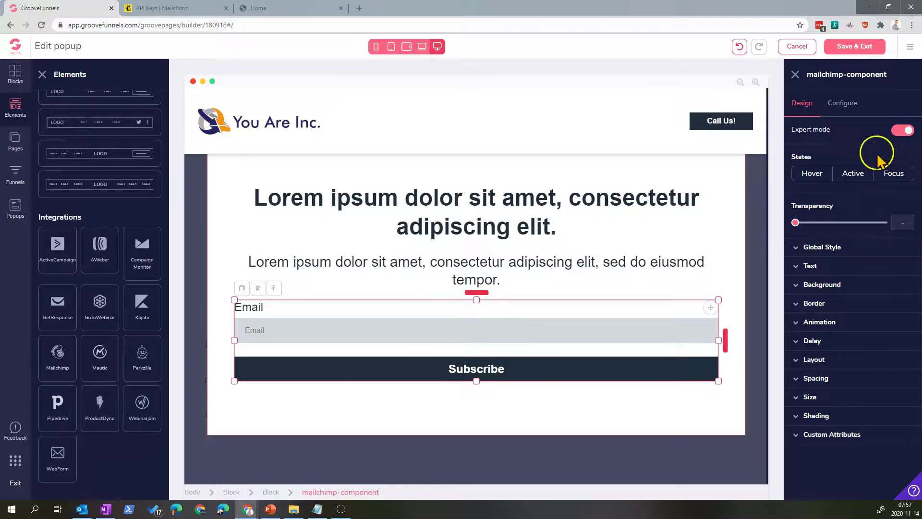
click(842, 102)
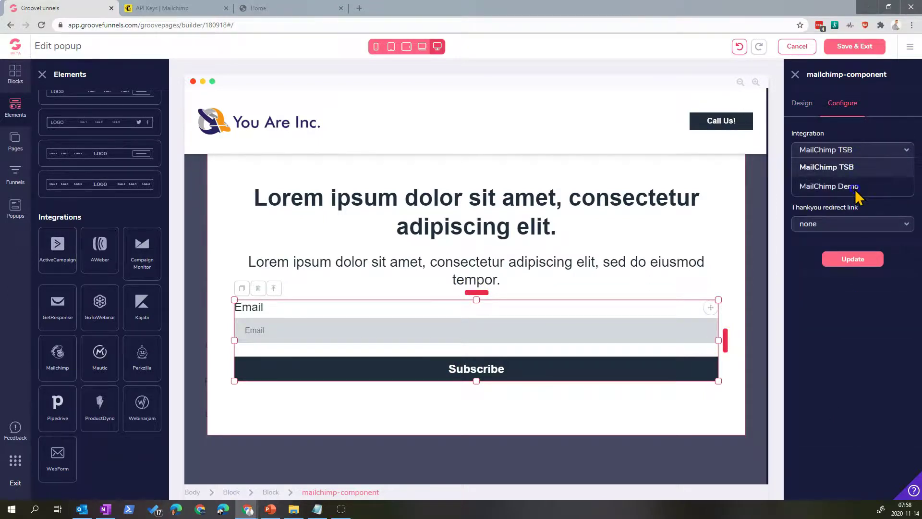
click(855, 187)
click(850, 189)
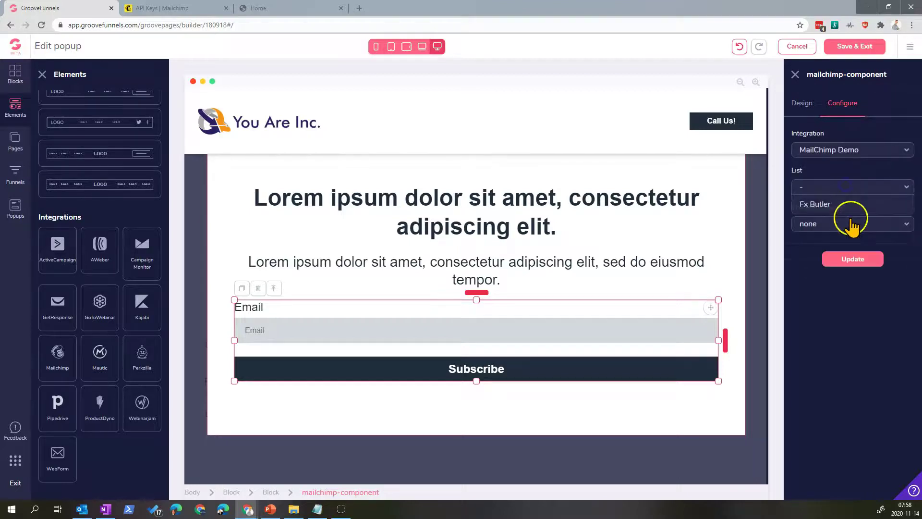
- Set the form's thank-you redirect to the Thank You page and update the configuration
click(861, 225)
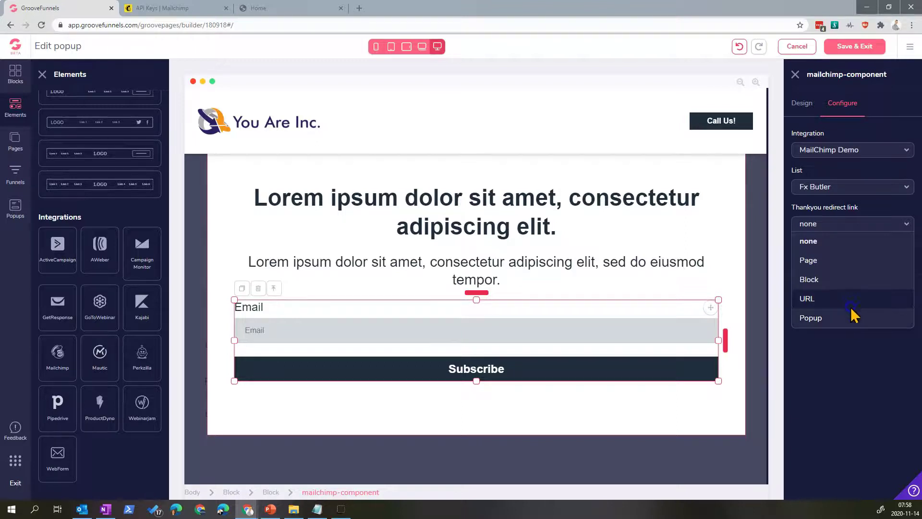
click(848, 261)
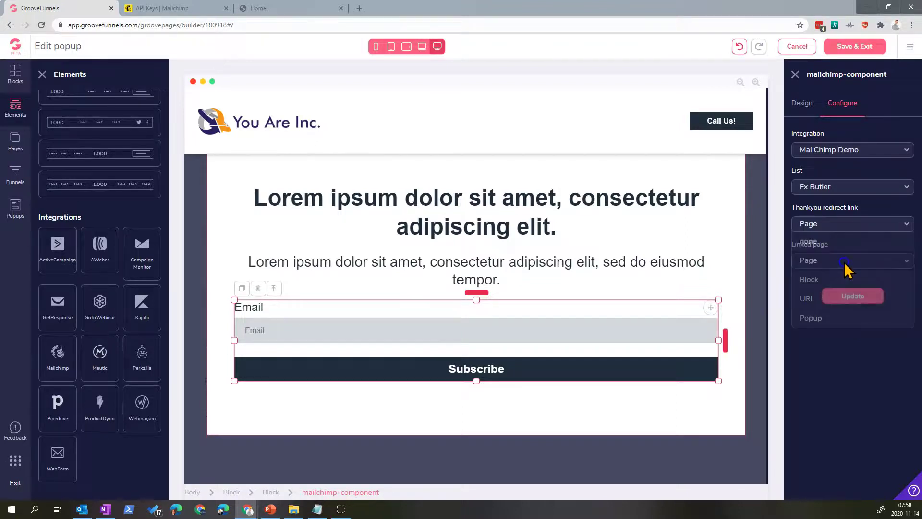
click(845, 261)
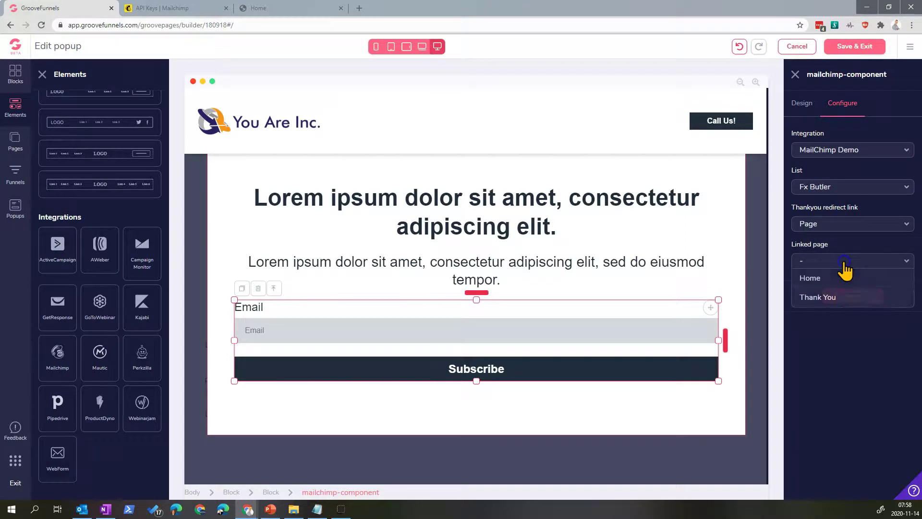
click(854, 299)
click(853, 295)
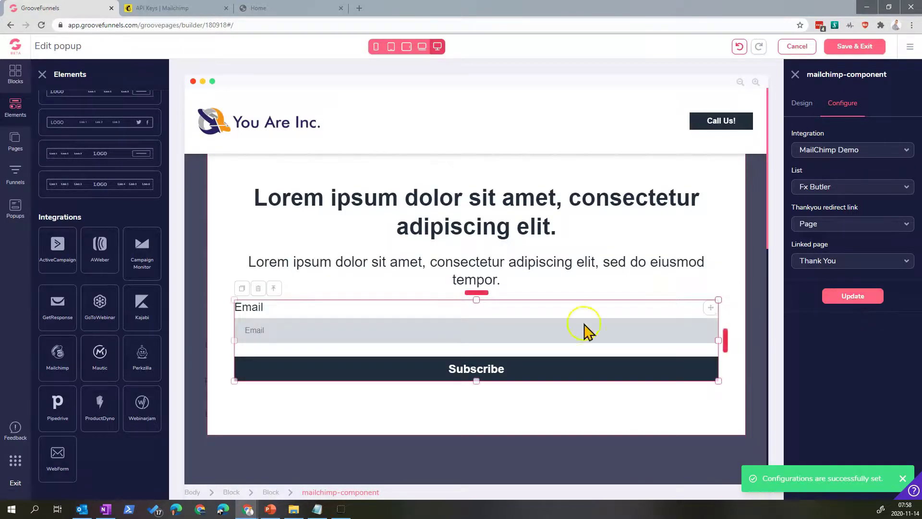
- Add validation rules to the Email input, with type email and empty input not allowed, and update it
click(450, 338)
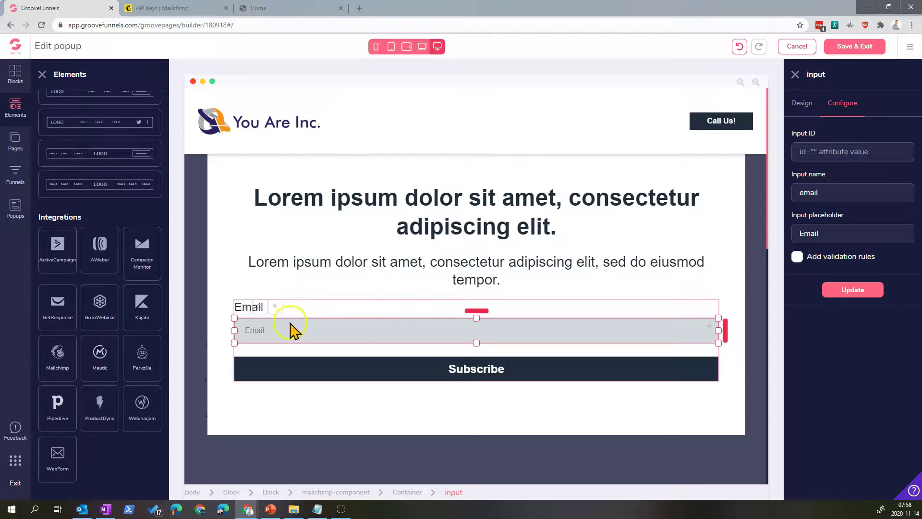
click(831, 260)
click(827, 313)
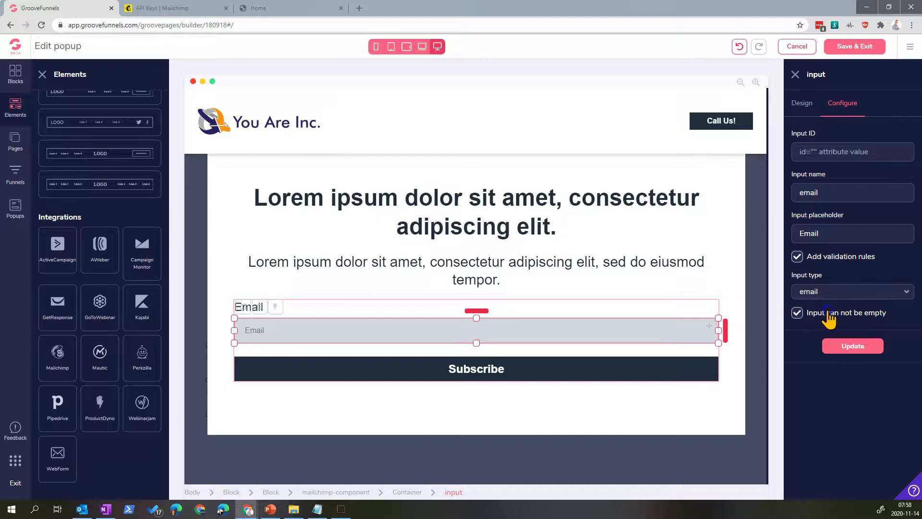
click(852, 336)
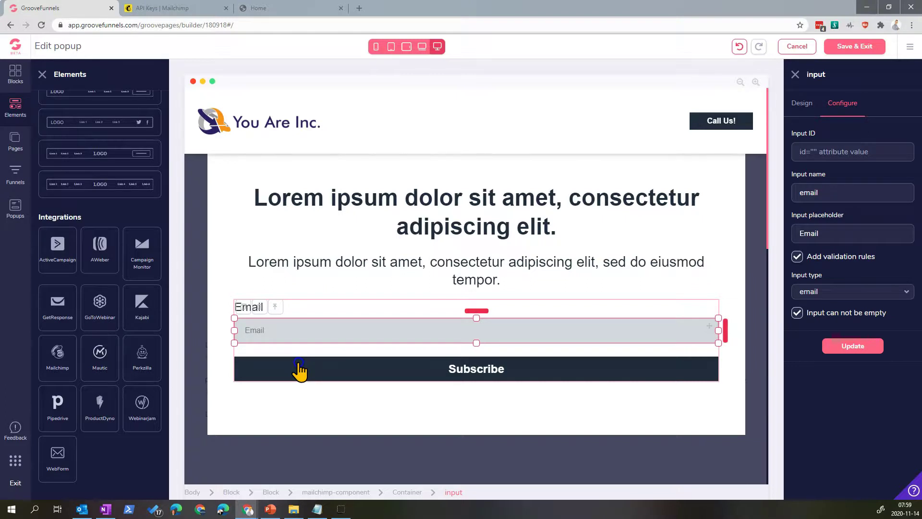
click(858, 345)
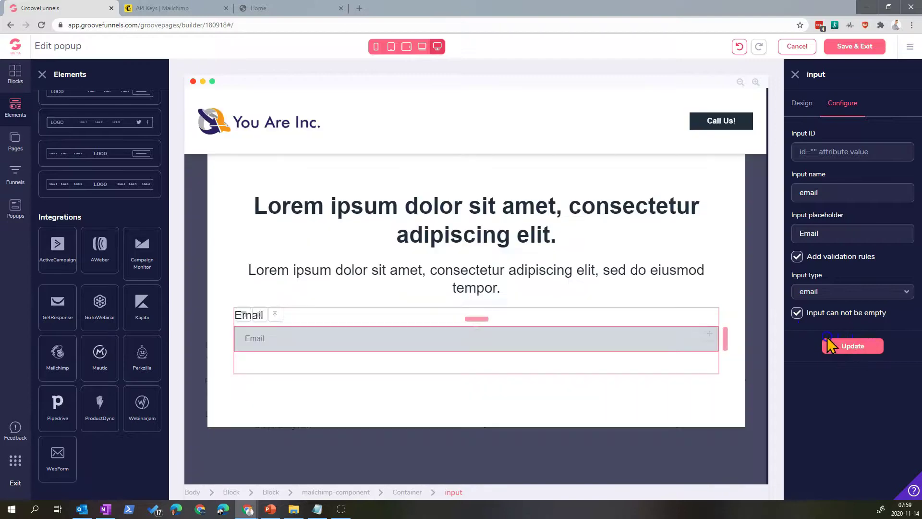
- Save the popup, exit its editor and publish Demo Site
click(851, 46)
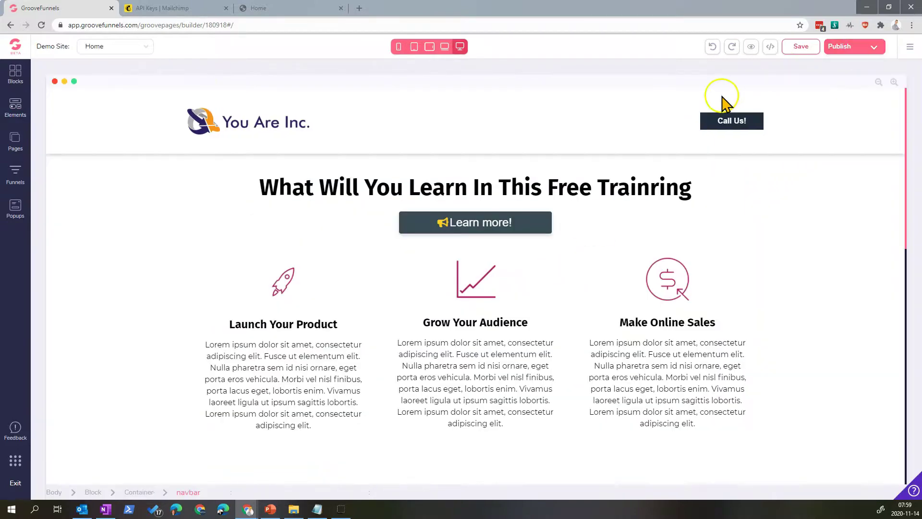
click(353, 245)
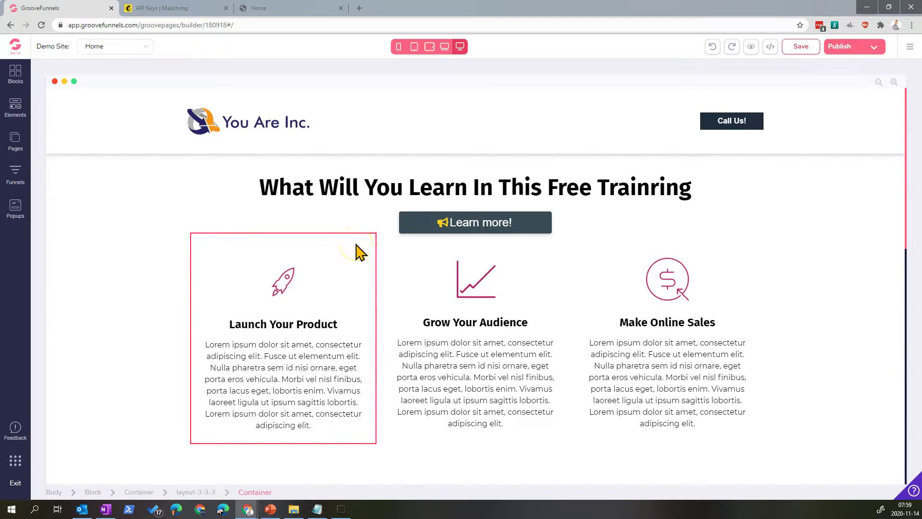
click(852, 103)
click(874, 47)
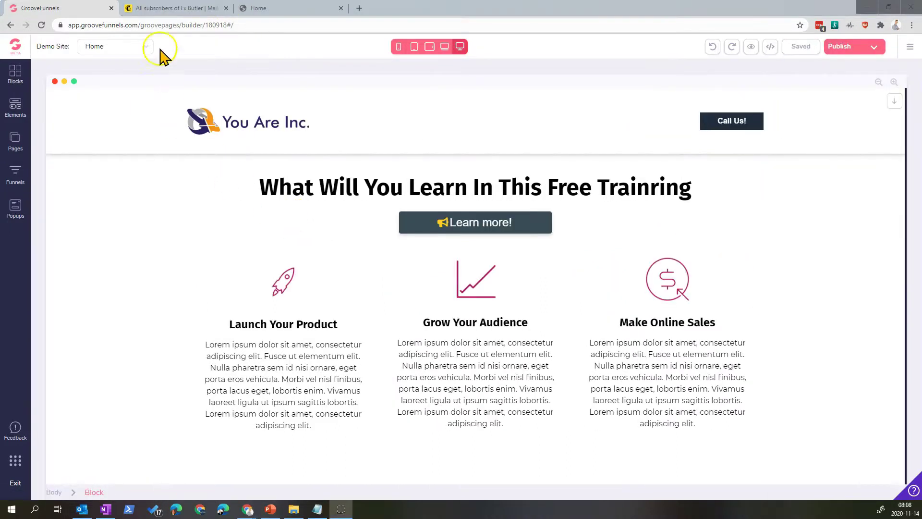
- Switch to Mailchimp and refresh the Fx Butler audience to check its subscriber count before the test
click(182, 9)
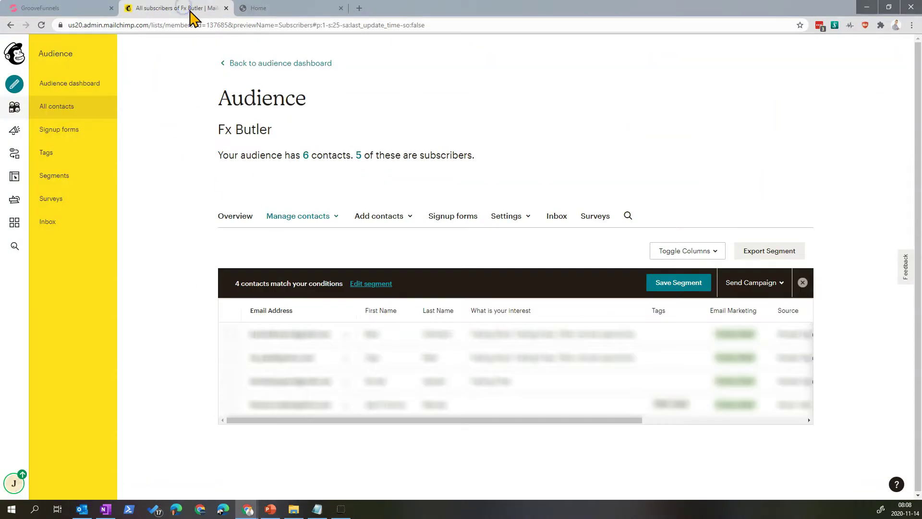
click(42, 25)
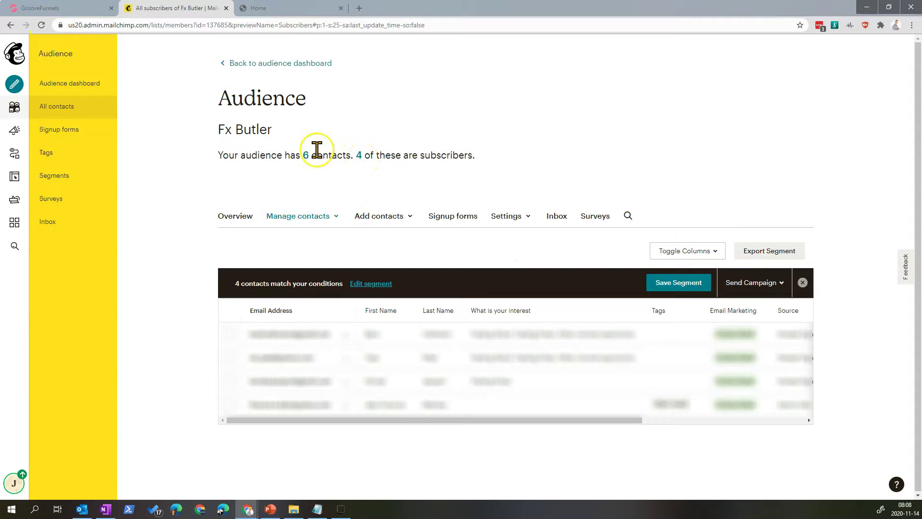
- Switch to the published Home page, reload it and open the popup through "Learn more!"
click(288, 10)
click(42, 27)
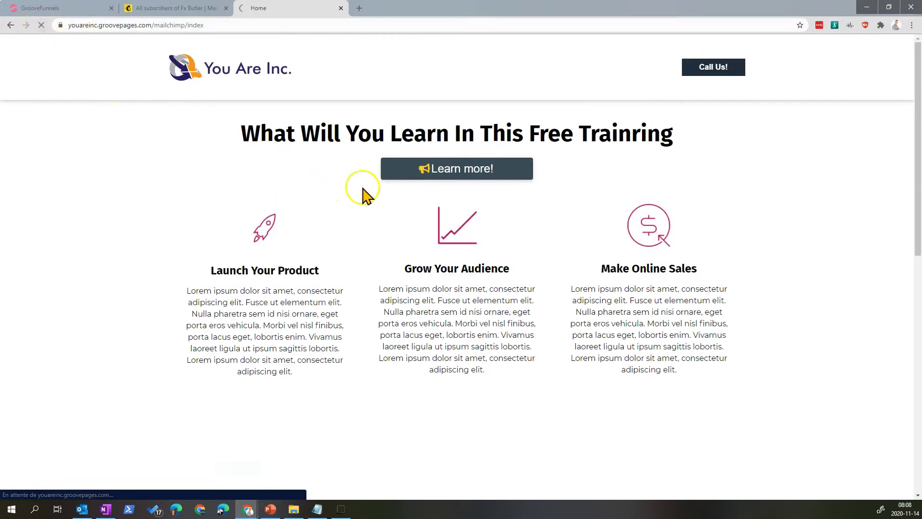
click(456, 172)
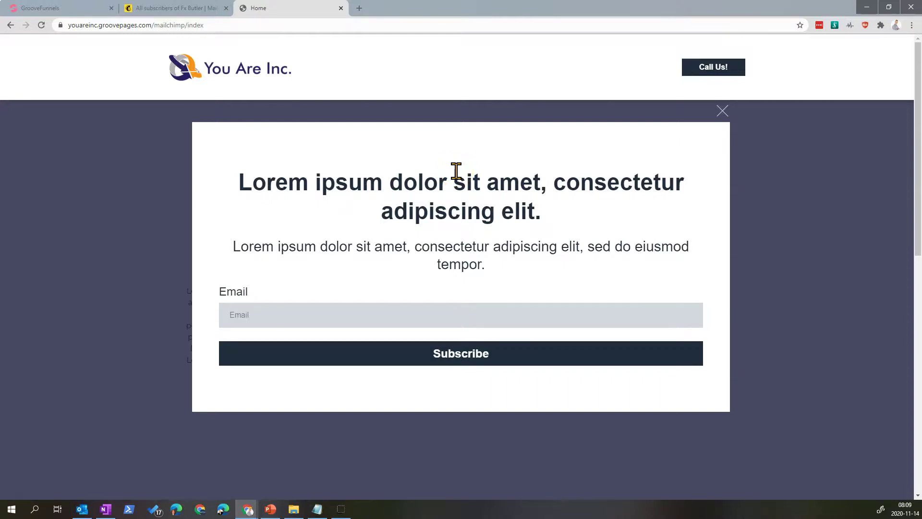
- Fill in a test e-mail address in the popup's Email field and subscribe
click(343, 321)
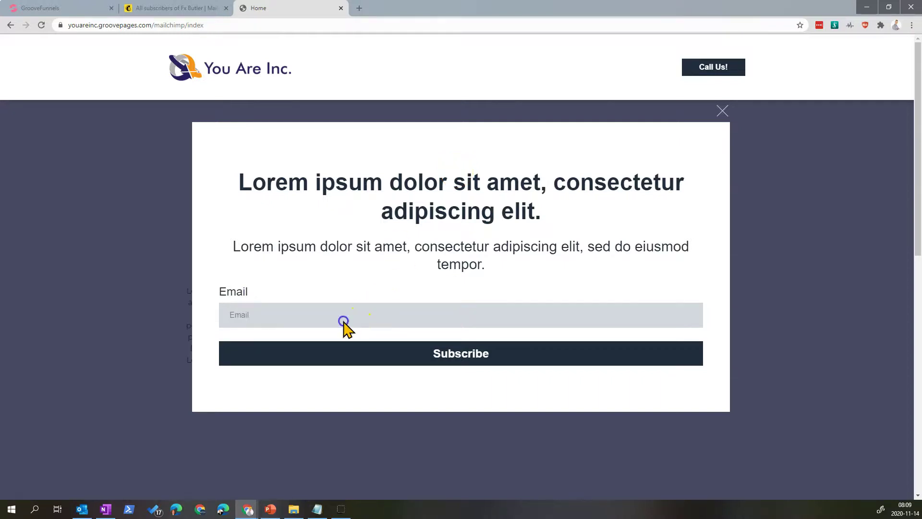
click(301, 315)
text(ama)
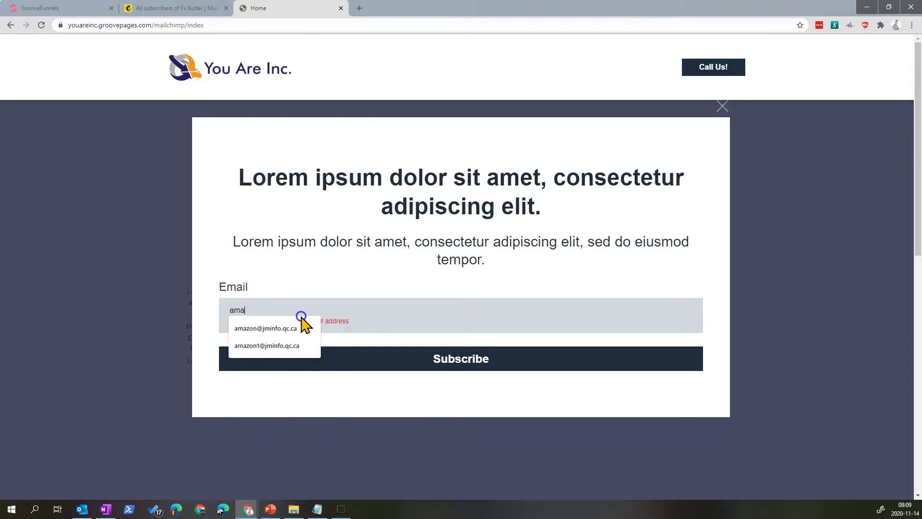
key(Down)
key(Down)
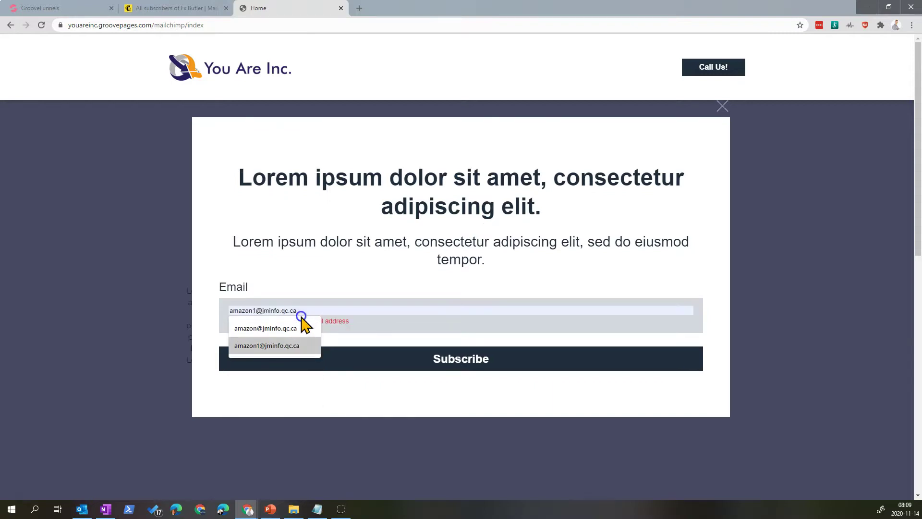
click(263, 346)
click(462, 358)
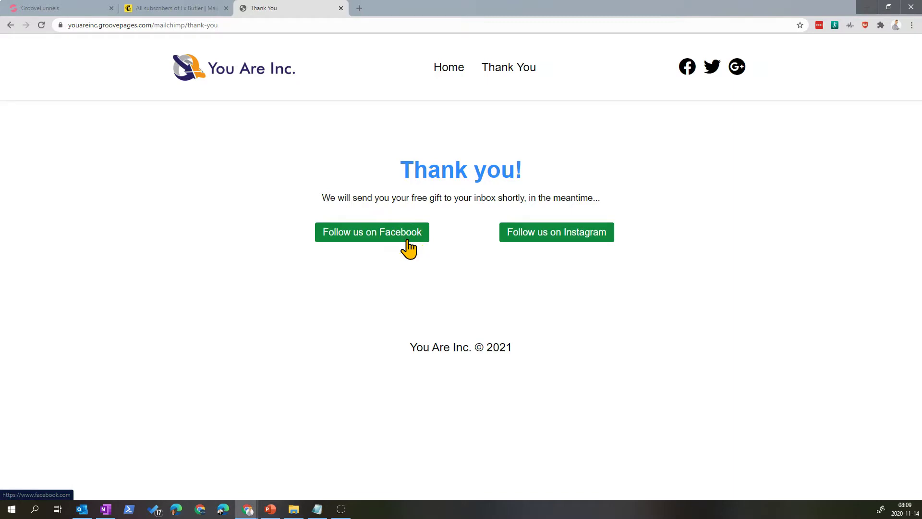
- Return to Mailchimp and refresh the Fx Butler contacts to check for the newly subscribed address
click(194, 8)
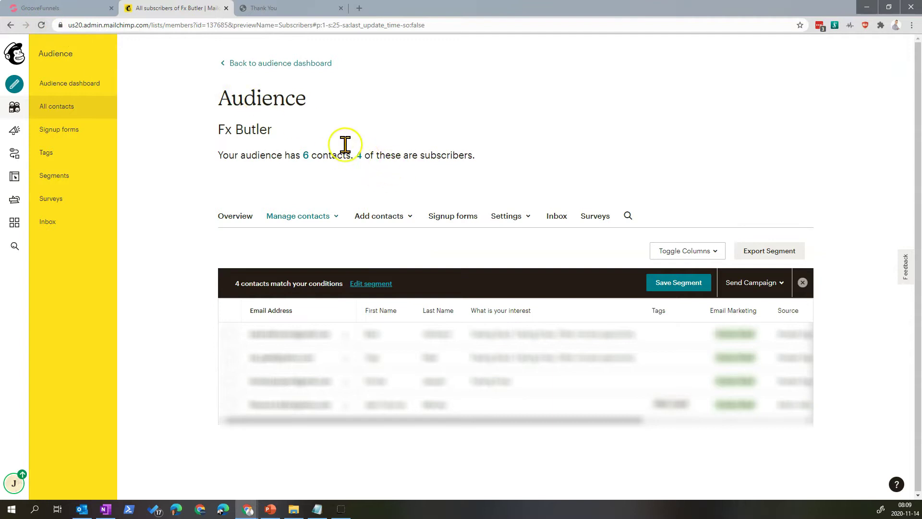
click(42, 25)
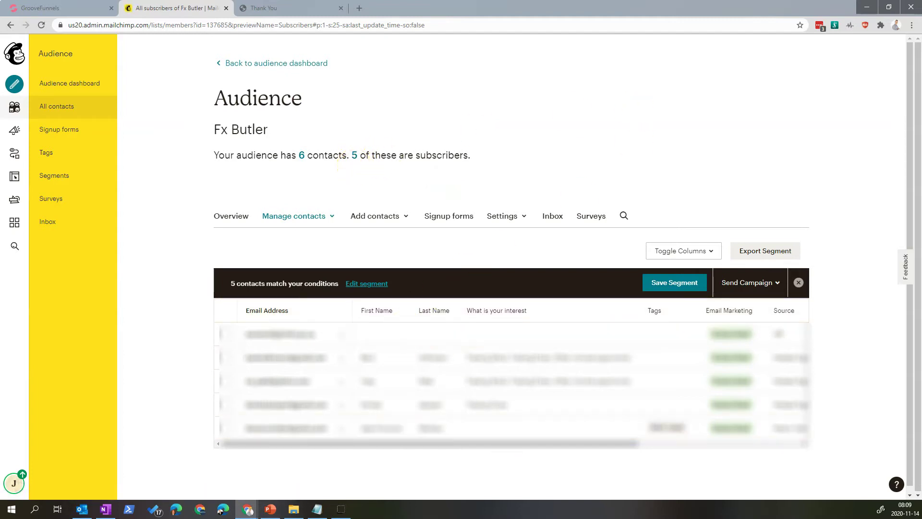
key(alt+Tab)
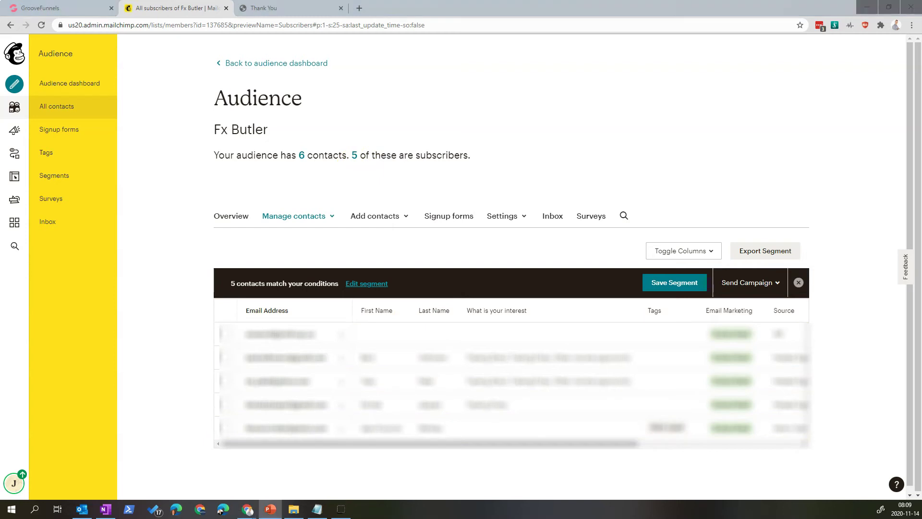